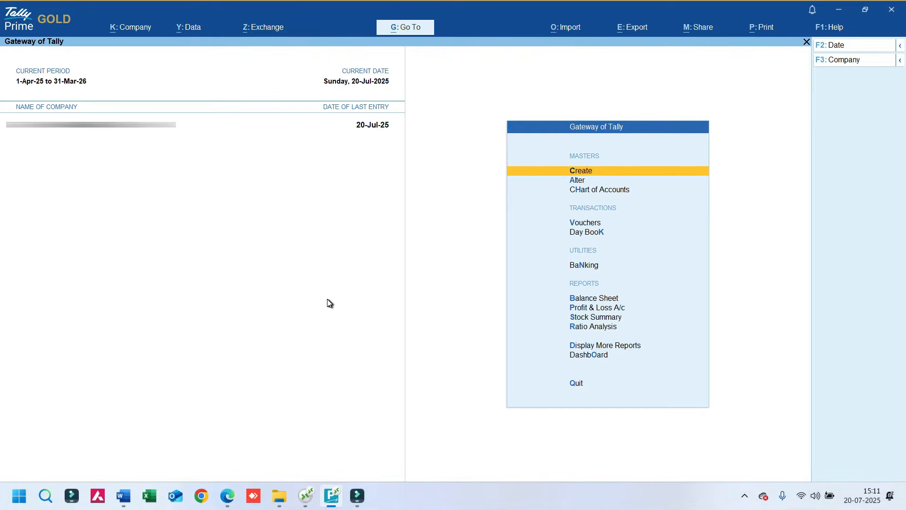
Open the e-Way Bill Register report by searching for "Eway"
key(alt+g)
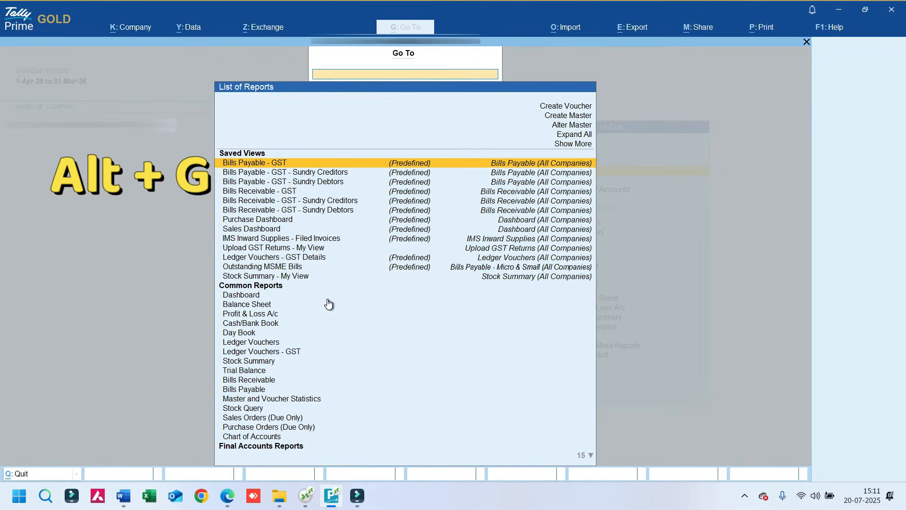
text(Eway)
key(Down)
key(Down)
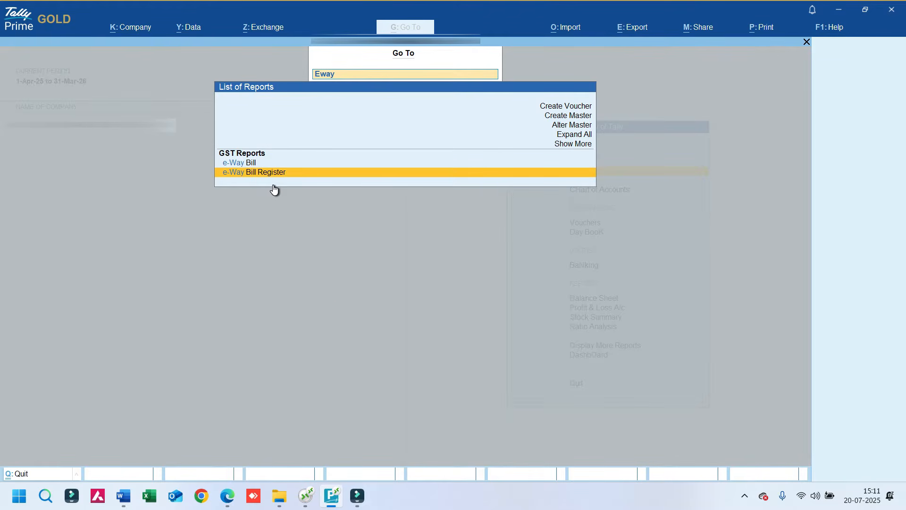
key(Return)
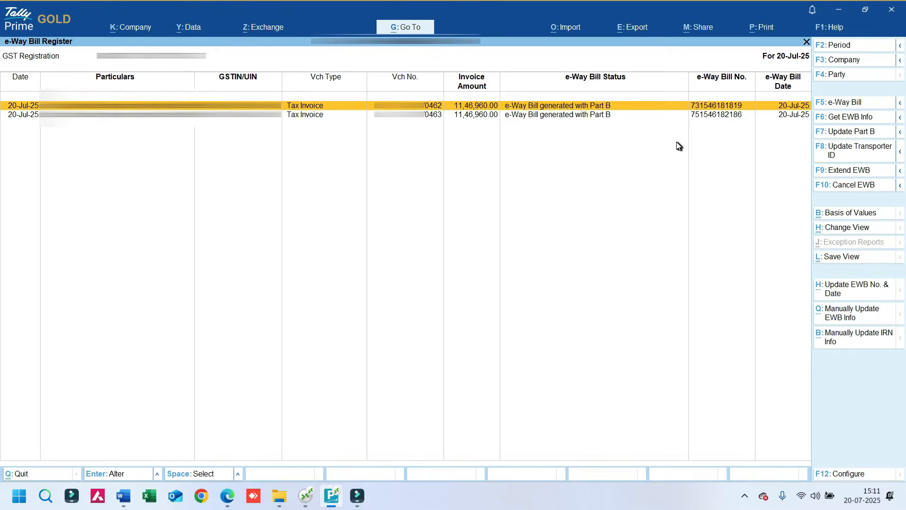
Mark the e-Way Bill of the tax invoice ending in 462 for cancellation, with reason "3 - Data Entry mistake" and remarks "Data Entry Mistake"
key(Down)
key(Up)
click(443, 118)
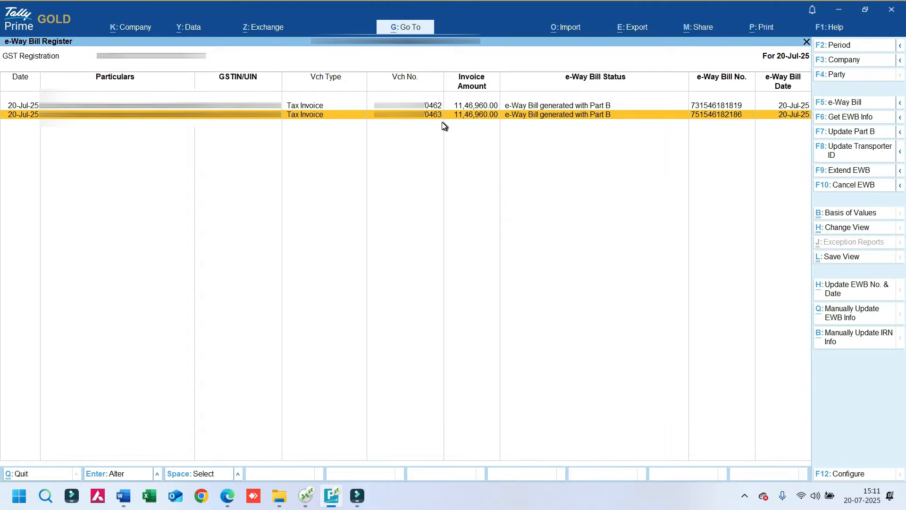
key(Up)
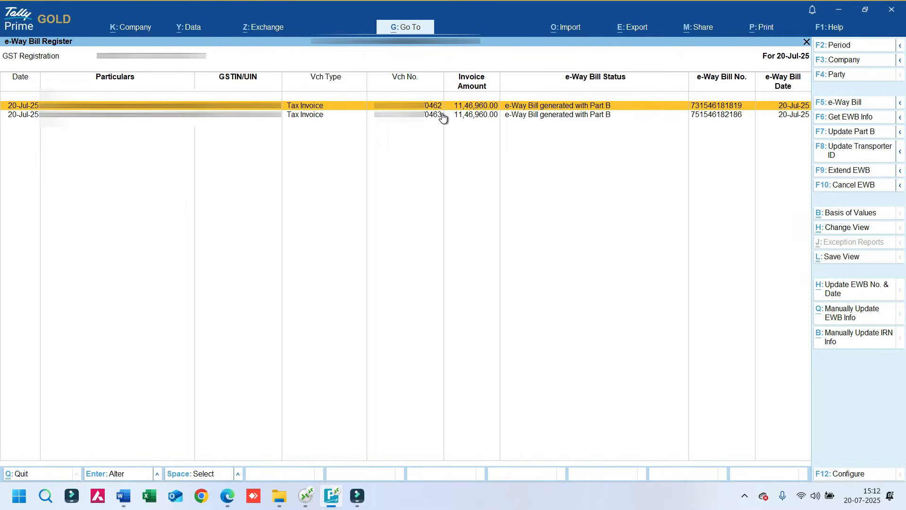
key(space)
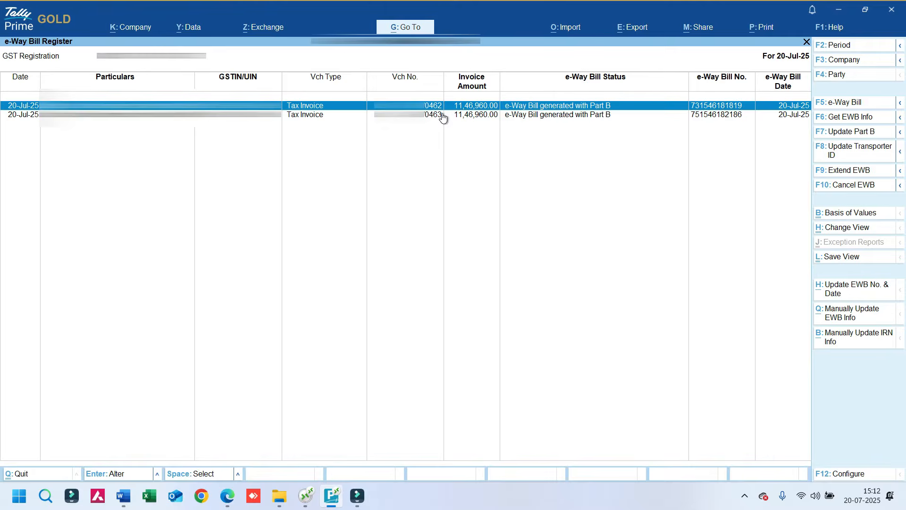
click(855, 189)
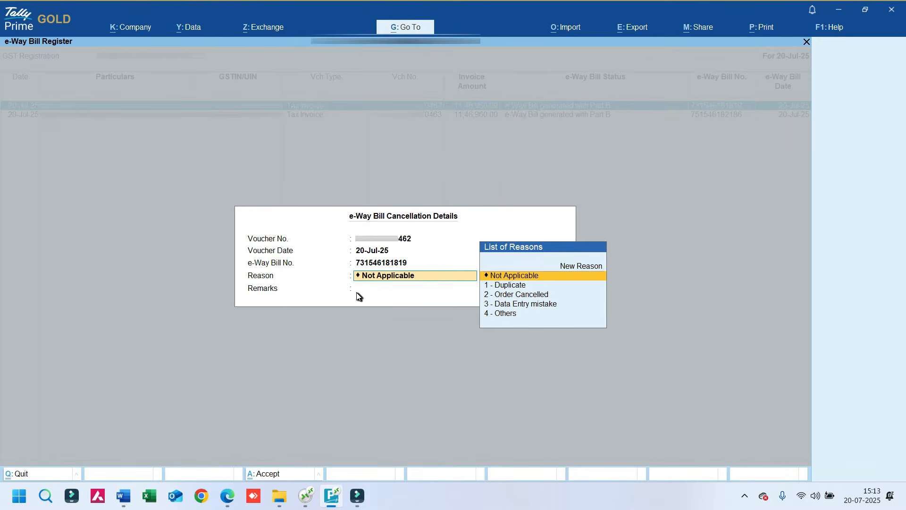
click(525, 306)
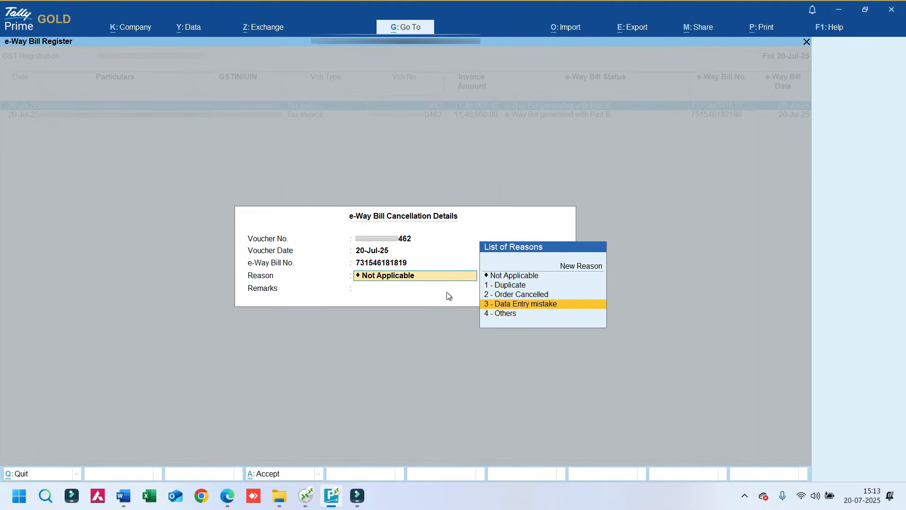
key(Return)
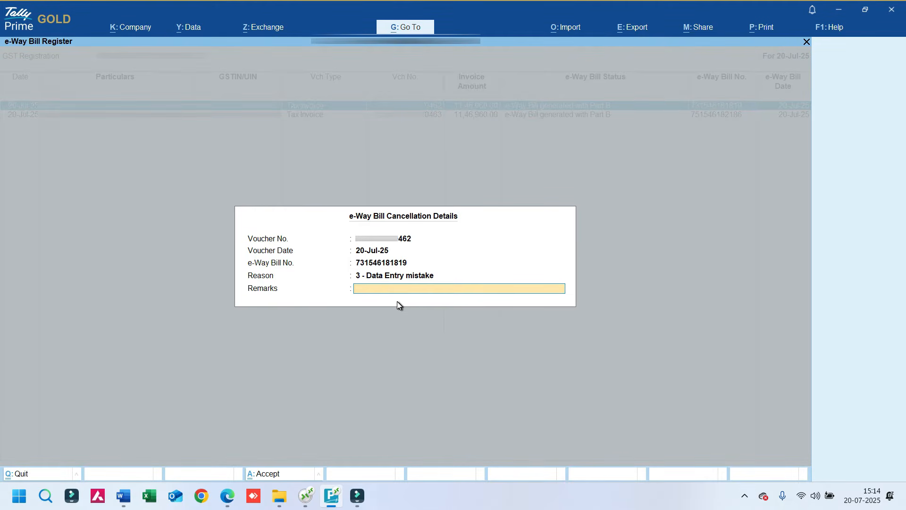
text(Data Entry Mistake)
key(Return)
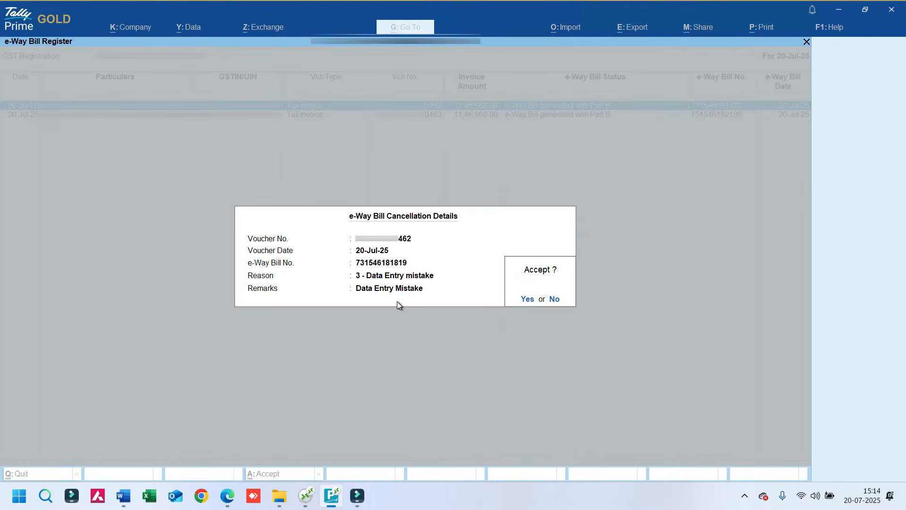
click(526, 300)
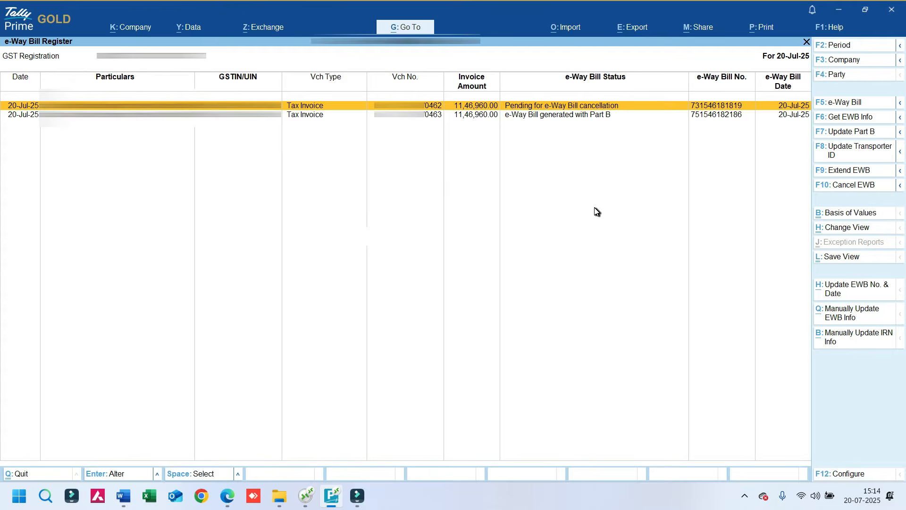
Send the pending e-Way Bill cancellation for the tax invoice ending in 462 online and agree to continue
key(alt+z)
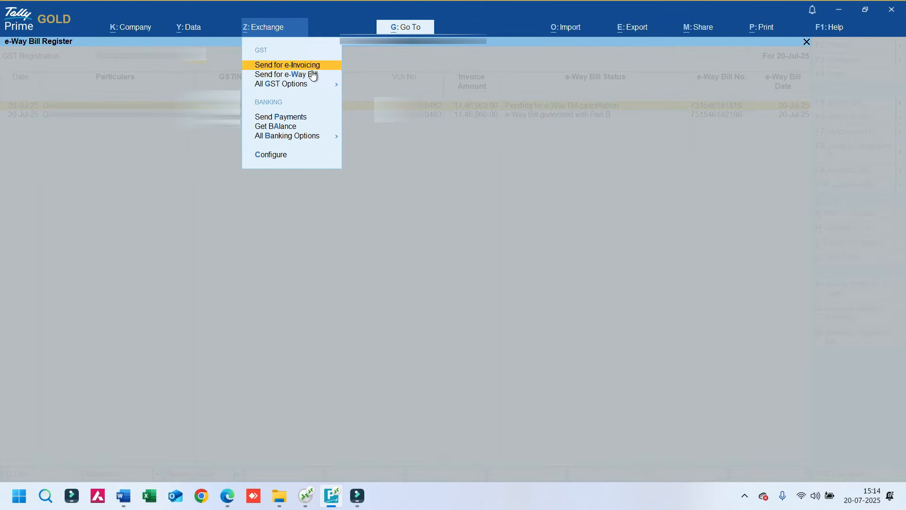
key(Down)
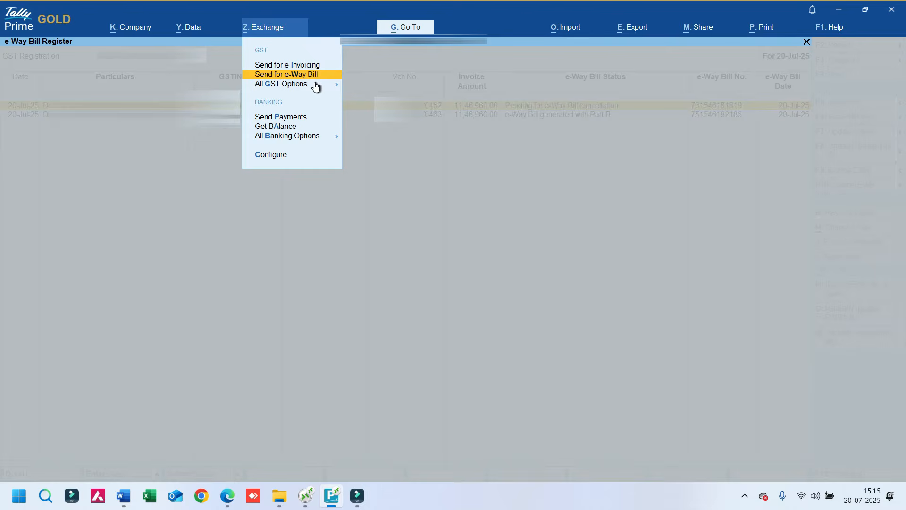
key(Return)
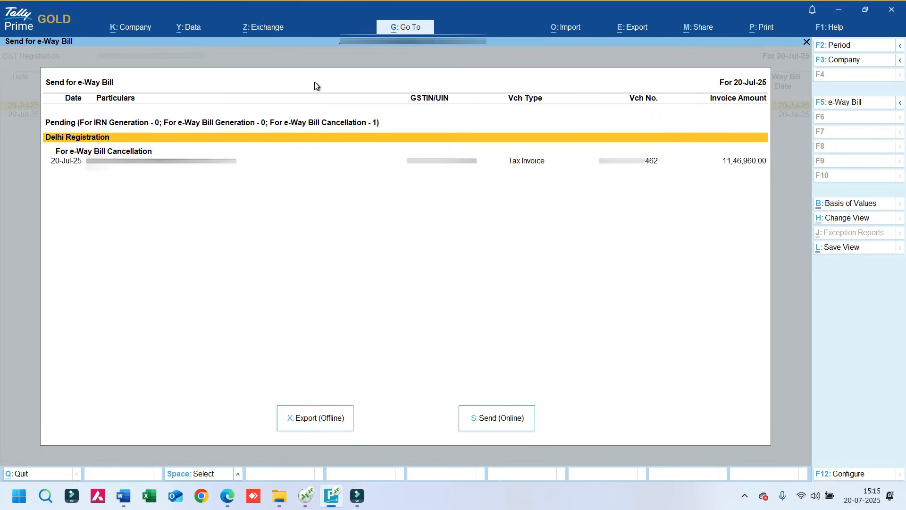
key(Down)
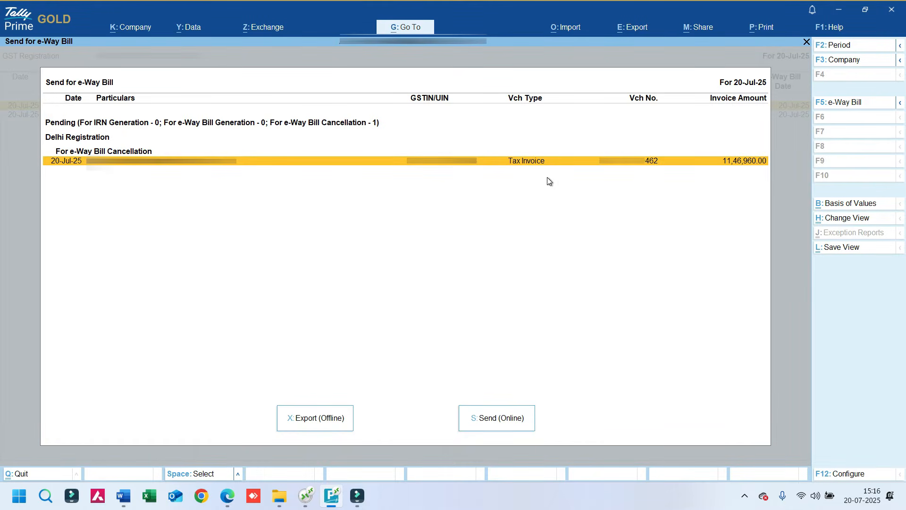
key(space)
key(space)
click(491, 425)
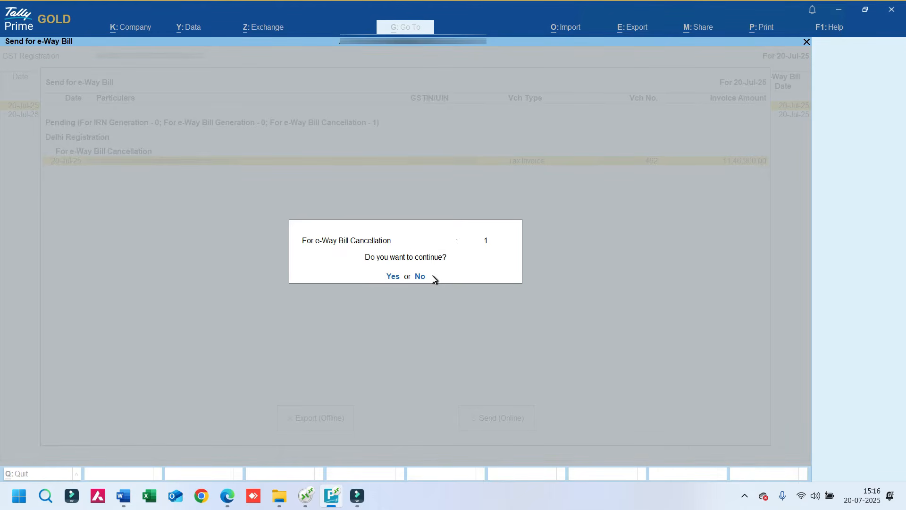
click(394, 277)
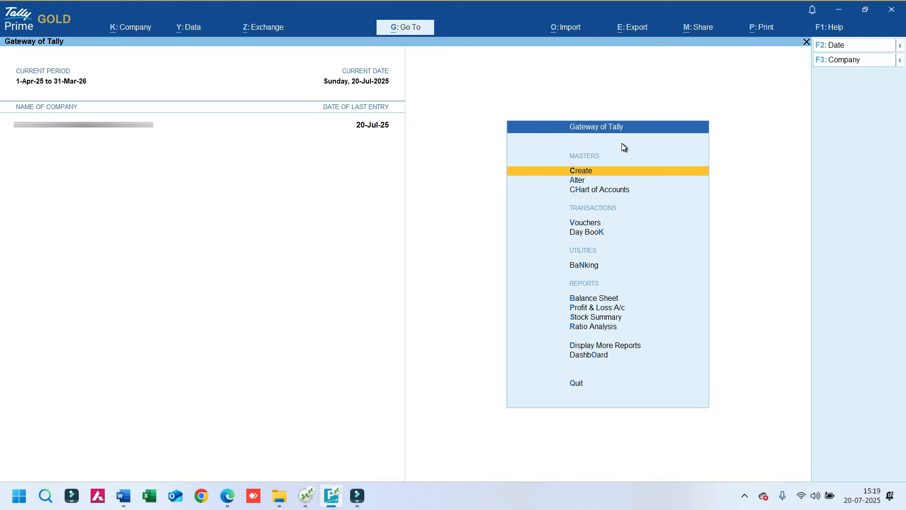
Open the e-Invoice report and display the vouchers under "IRN generated from e-Invoice system"
key(alt+g)
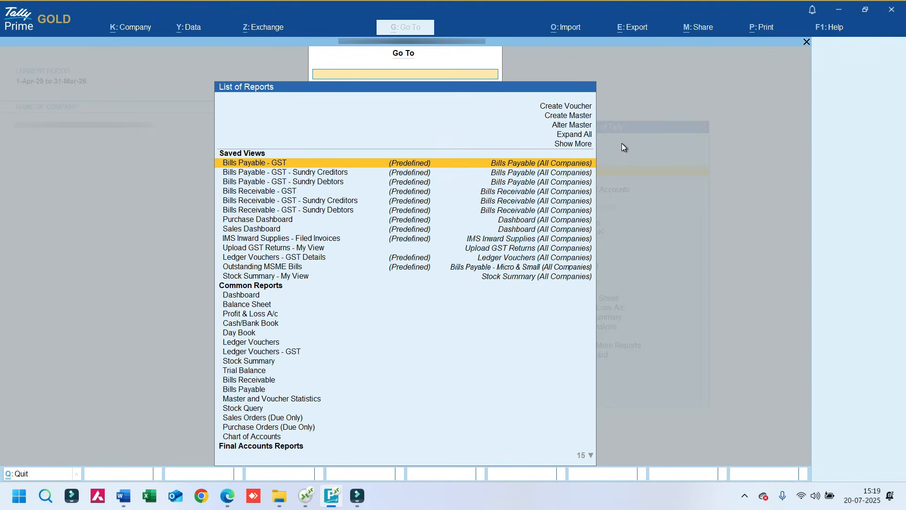
text(Einv)
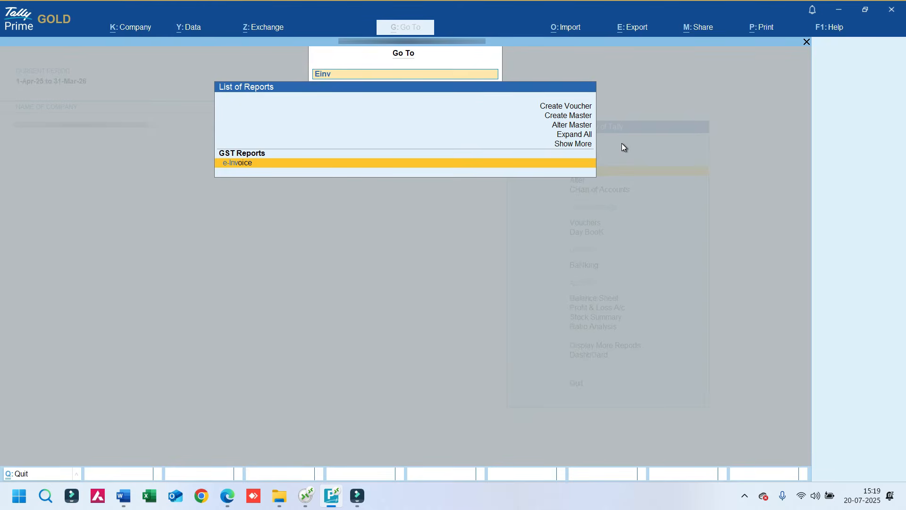
key(Return)
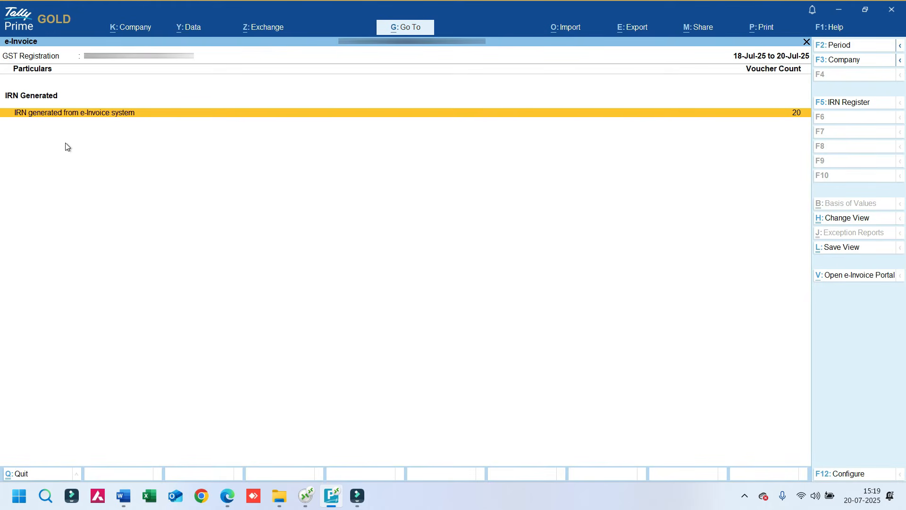
click(798, 116)
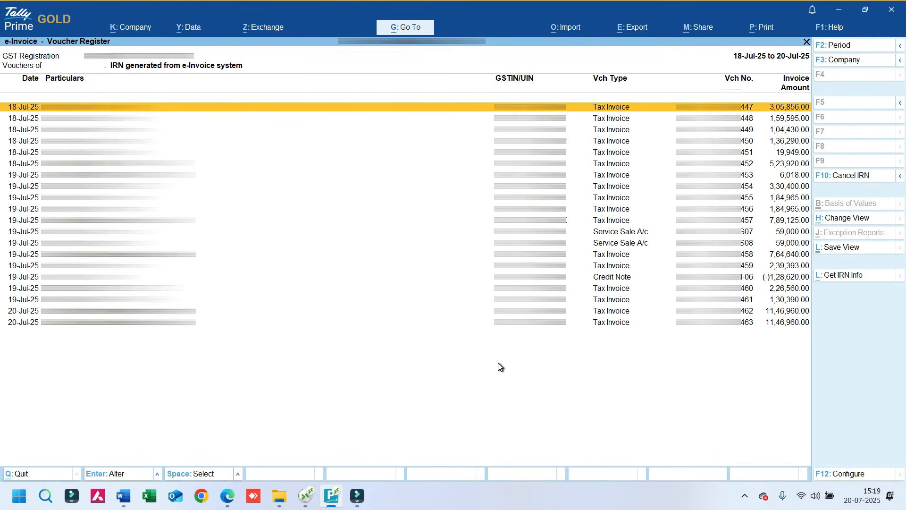
Mark the IRN of the tax invoice ending in 462 for cancellation, with reason "2 - Data Entry Mistake" and remarks "Data Entry Mistake"
key(Down)
key(Down)
key(Down)
key(Down)
key(Down)
key(Down)
key(Down)
key(Down)
key(Down)
key(Down)
key(Down)
key(Down)
key(Down)
key(Down)
key(Down)
key(Down)
key(Down)
key(Down)
key(Down)
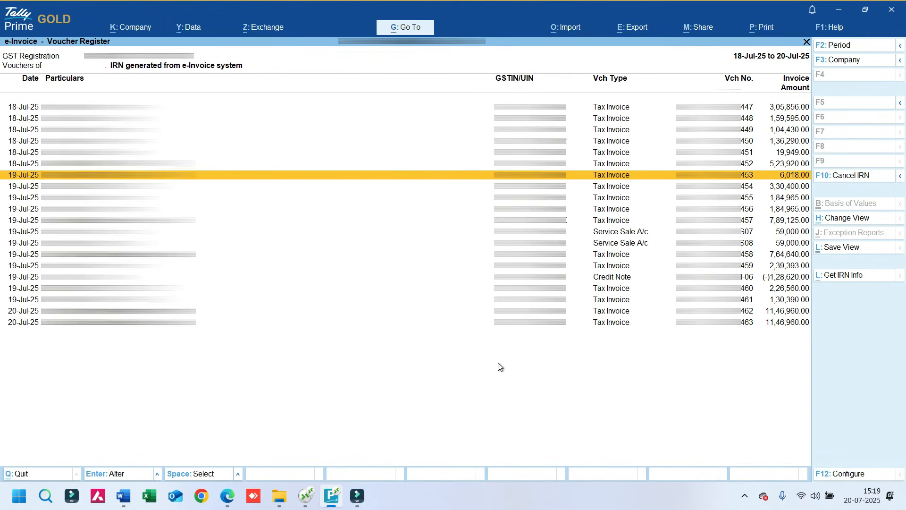
key(Up)
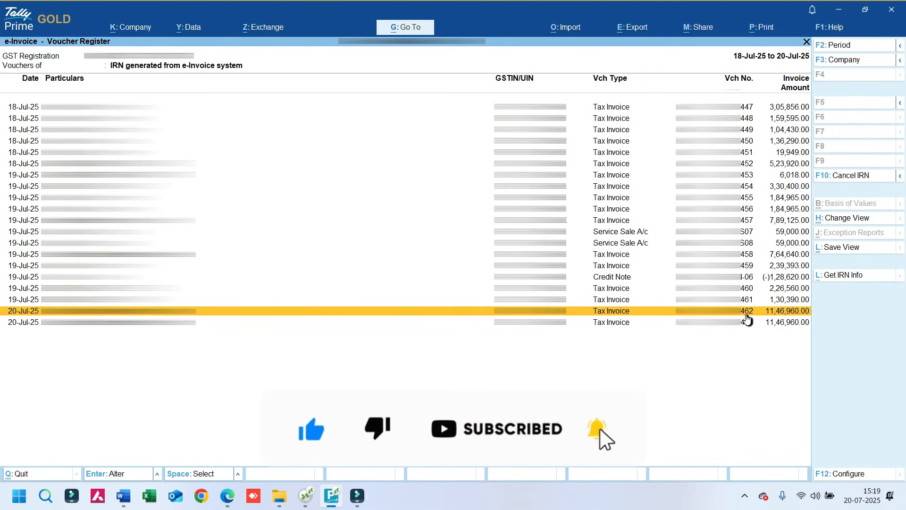
key(space)
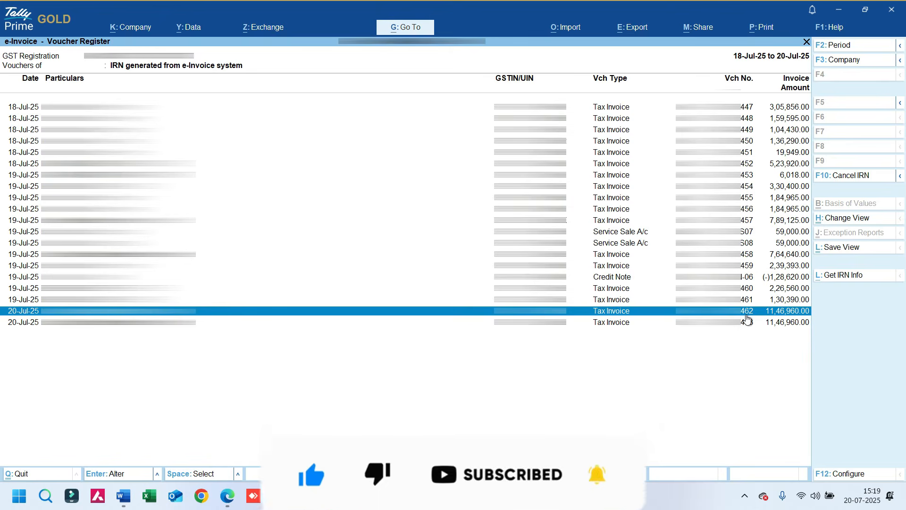
click(862, 180)
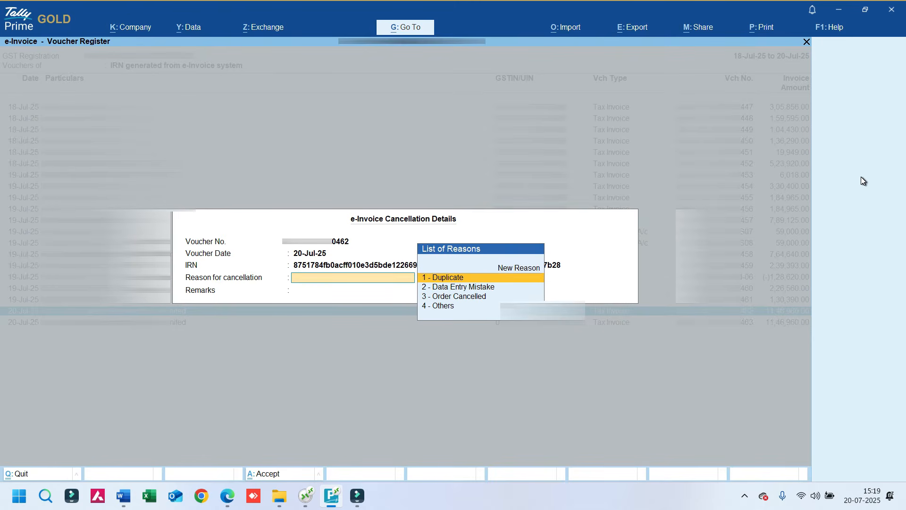
key(Down)
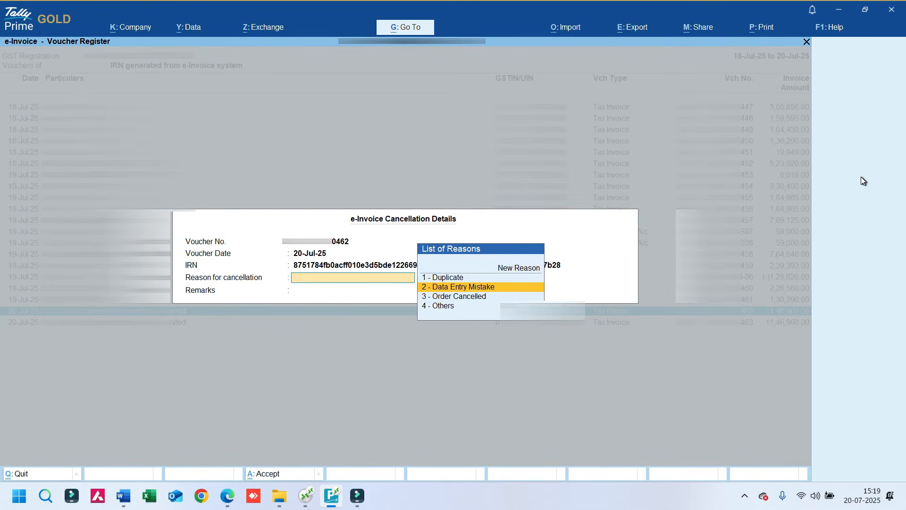
key(Return)
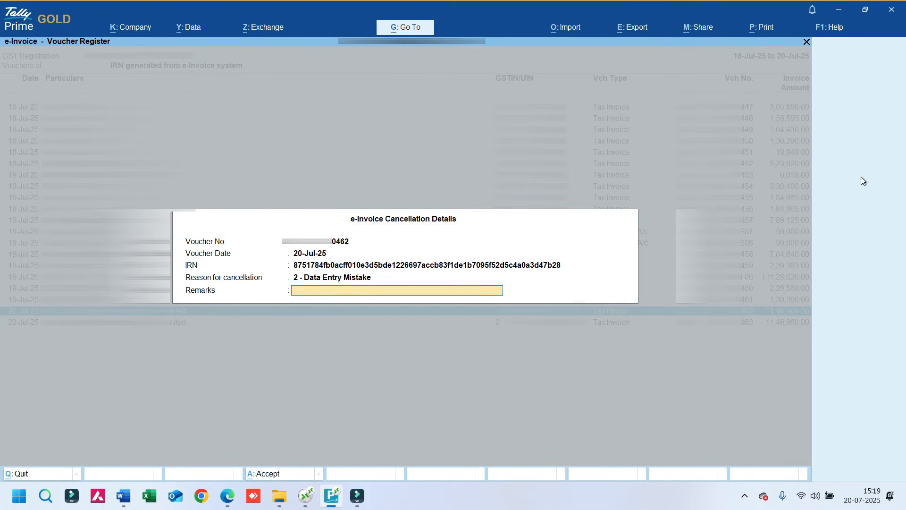
text(Data Entry Mistake)
key(Return)
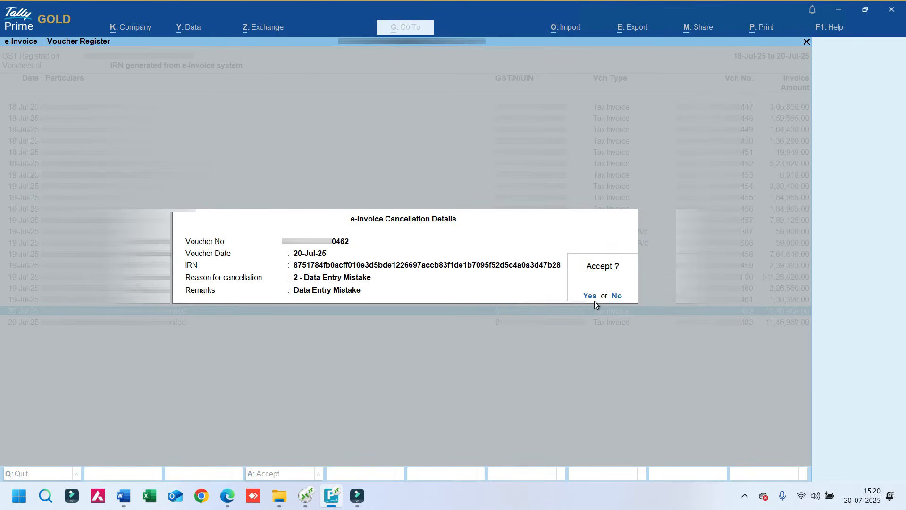
click(590, 296)
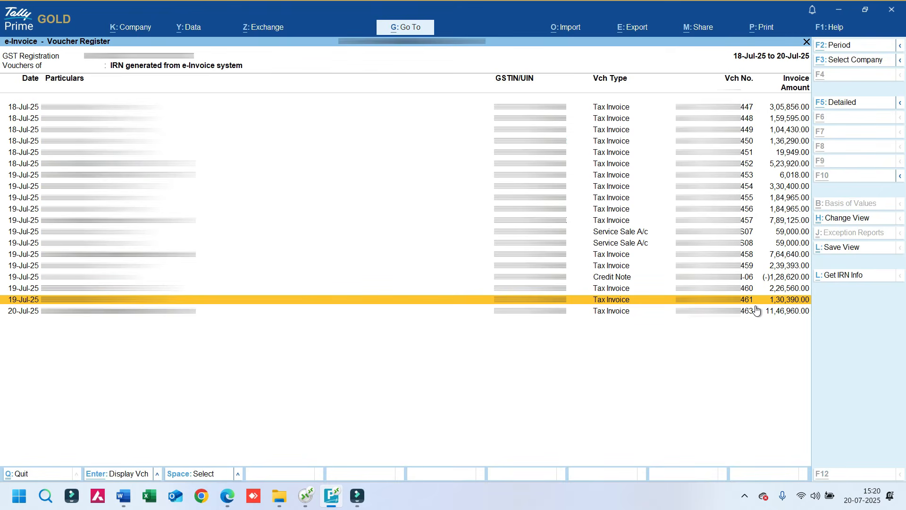
Send the pending IRN cancellation for the tax invoice ending in 462 online for e-Invoicing and agree to continue
key(alt+z)
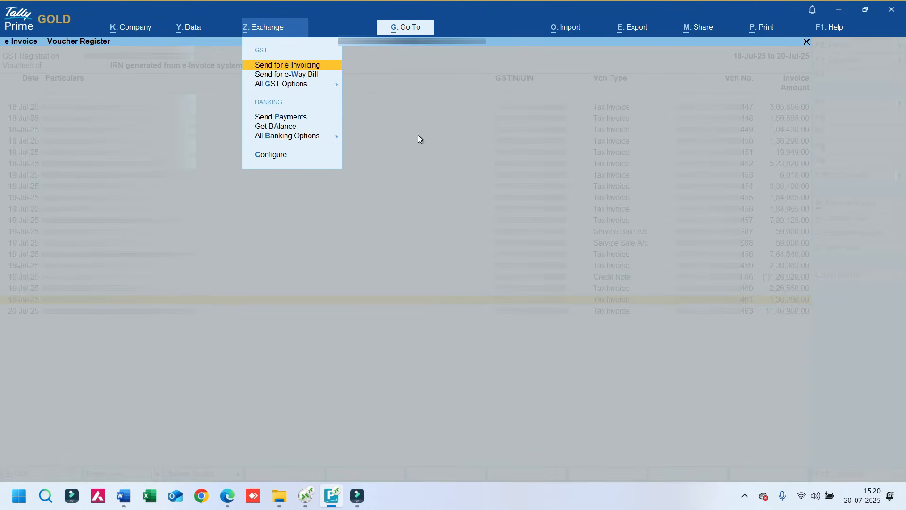
click(293, 67)
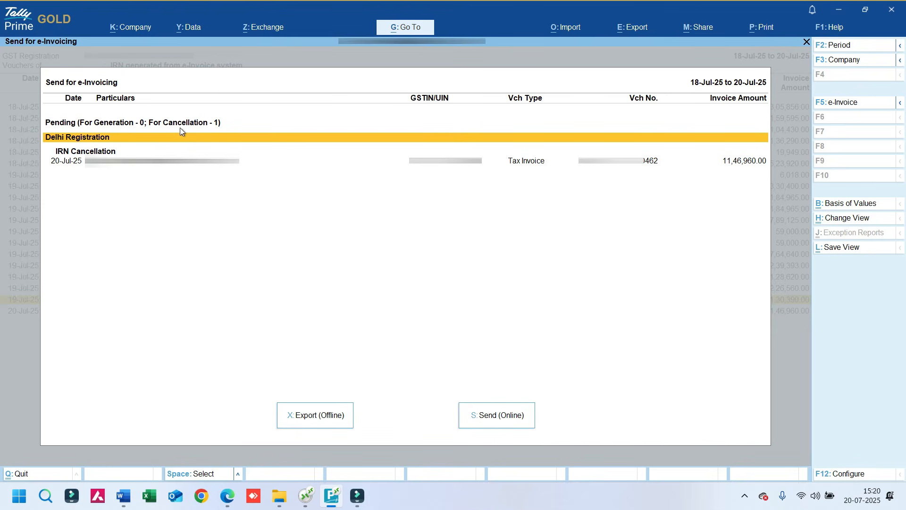
key(Down)
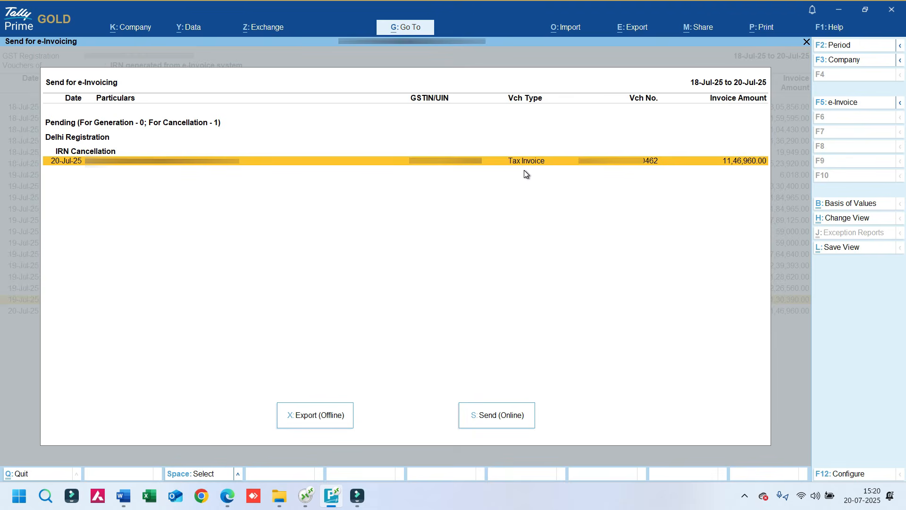
key(space)
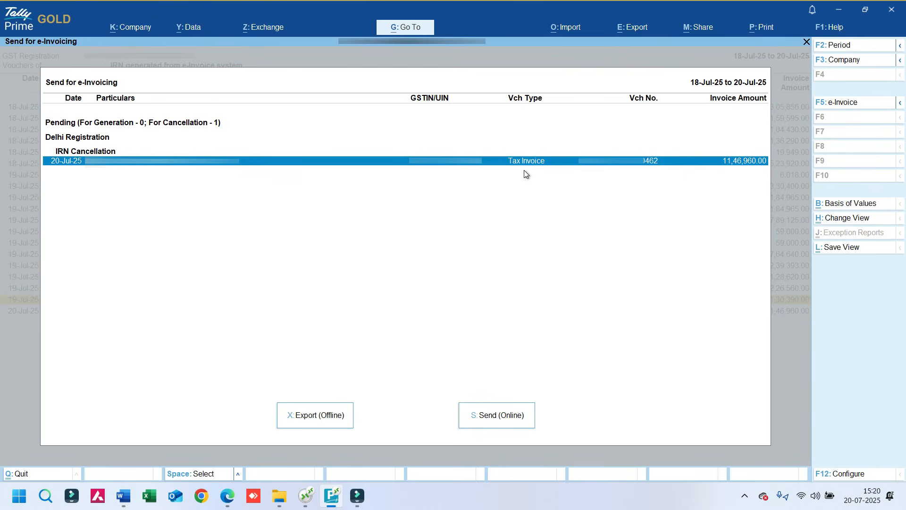
click(507, 421)
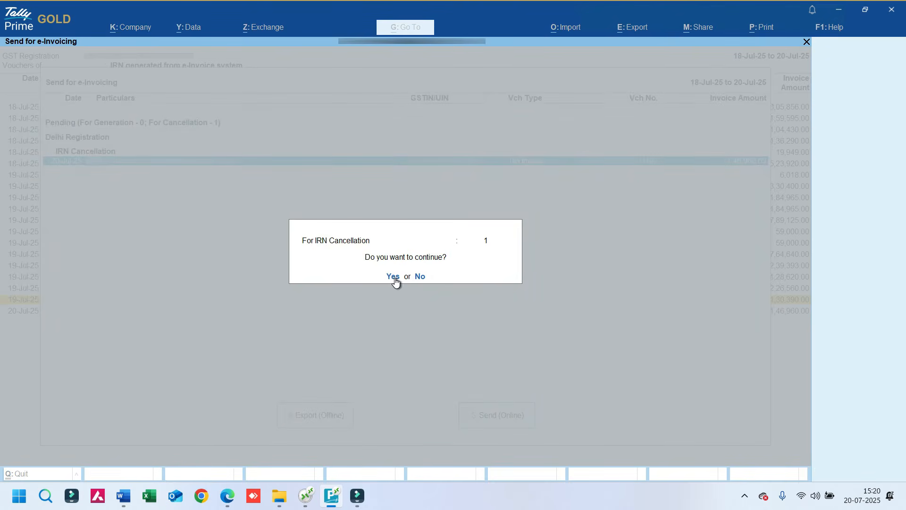
click(394, 277)
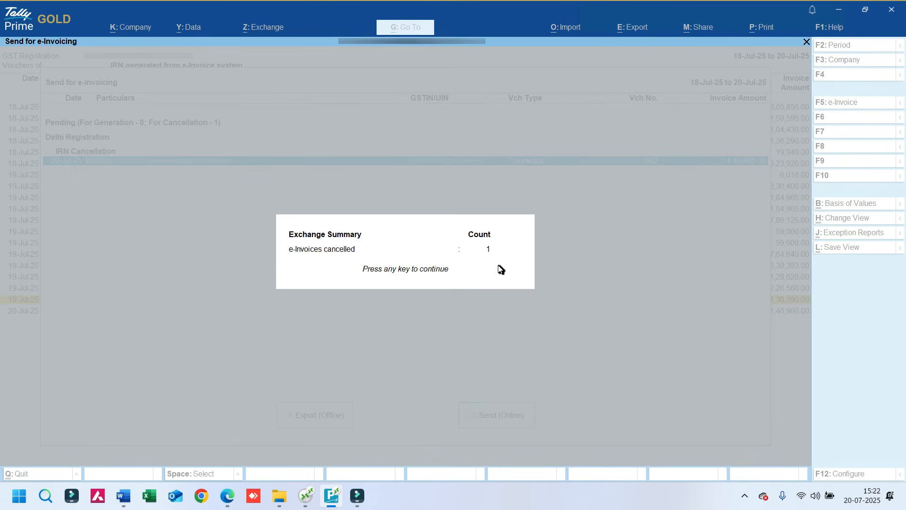
Cancel the 20-Jul-25 tax invoice voucher ending in 462 in the Sale ledger vouchers, and return to the Gateway of Tally
key(Return)
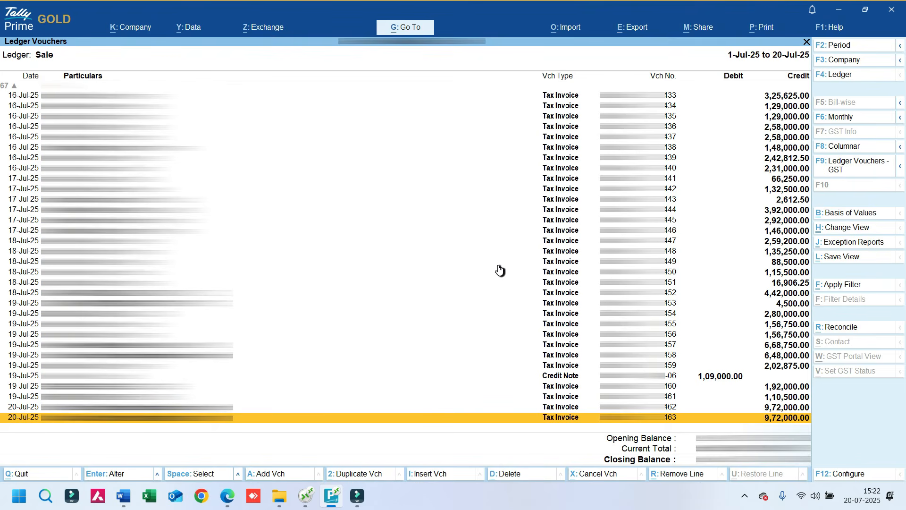
key(Up)
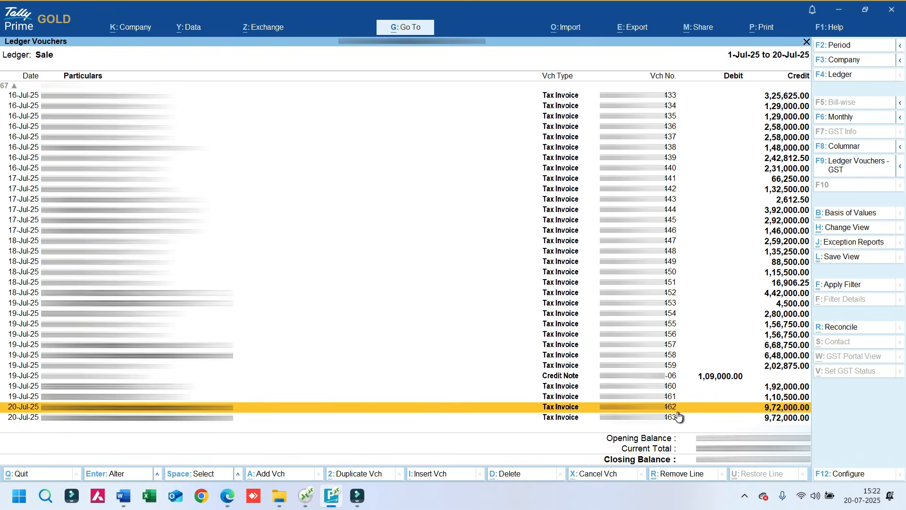
key(space)
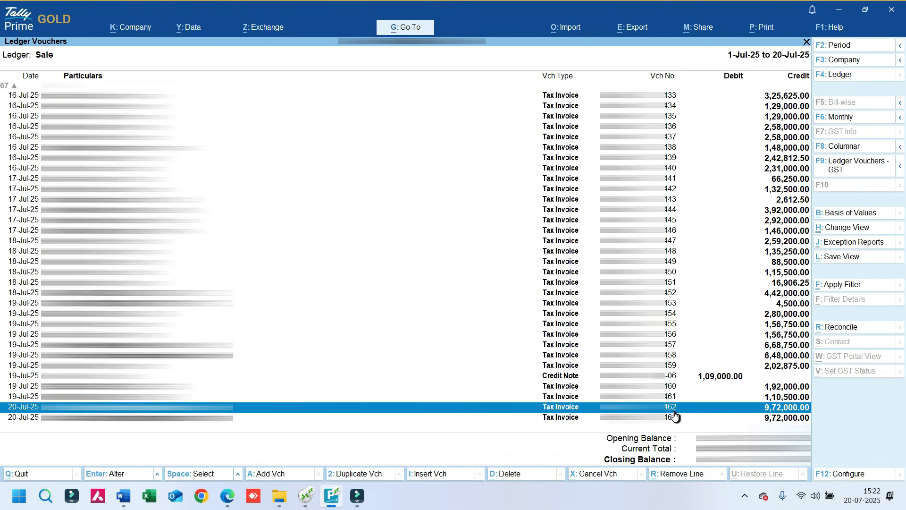
key(alt+x)
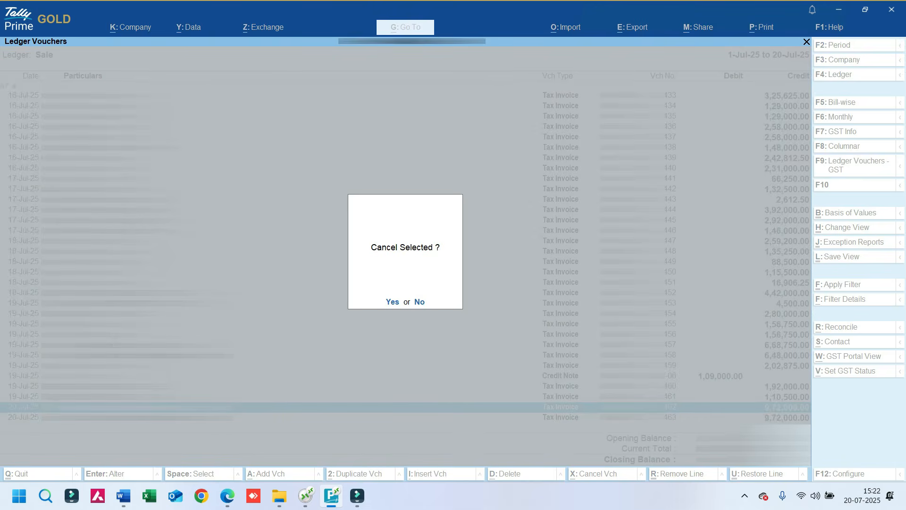
click(393, 301)
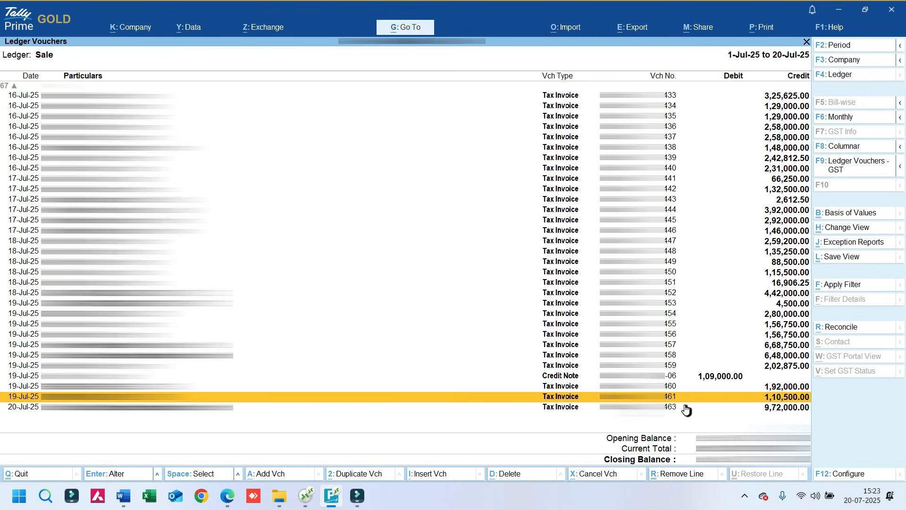
key(Escape)
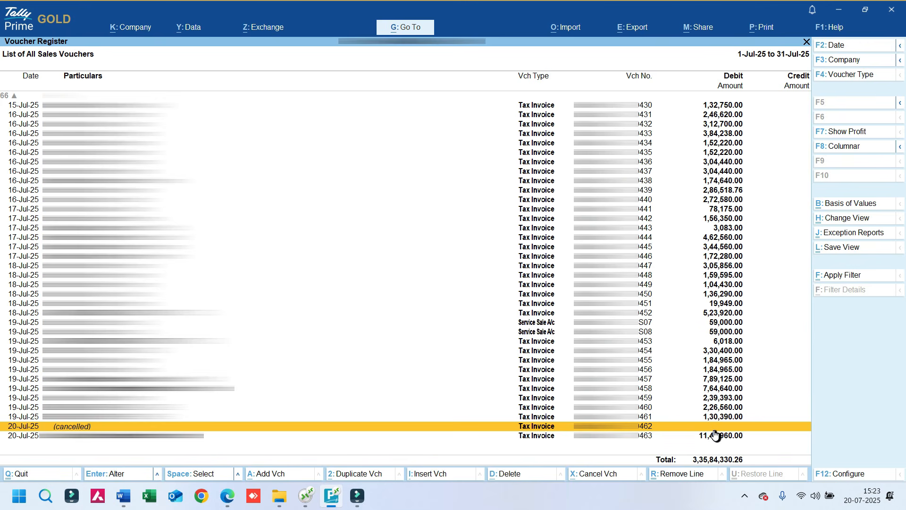
key(Escape)
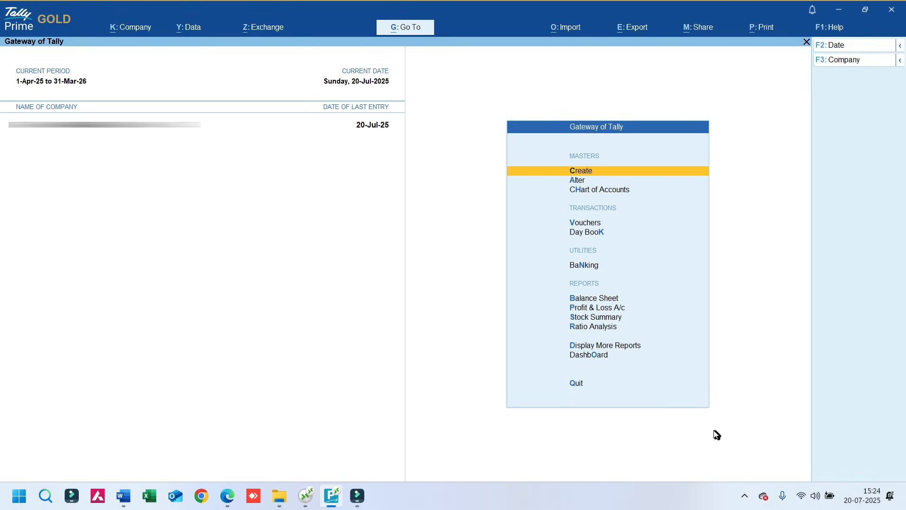